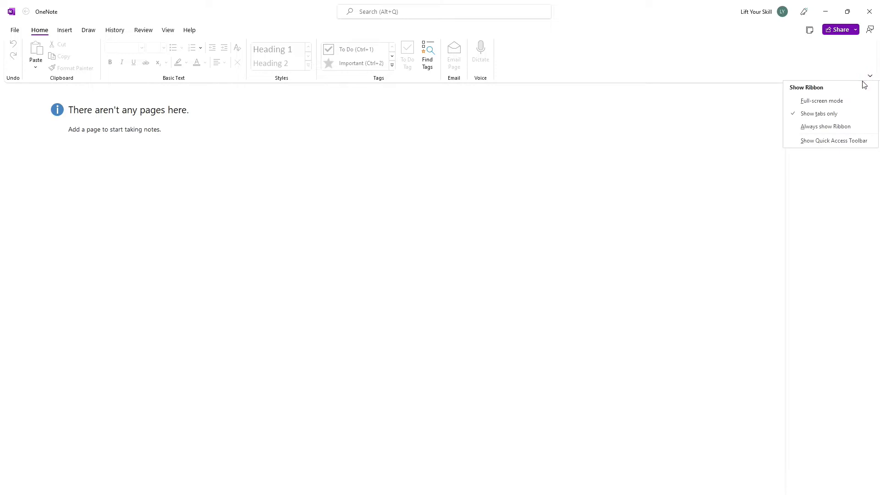
- Set the ribbon to always show and view the list of available notebooks
{"action": "left_click", "coordinate": [823, 128]}
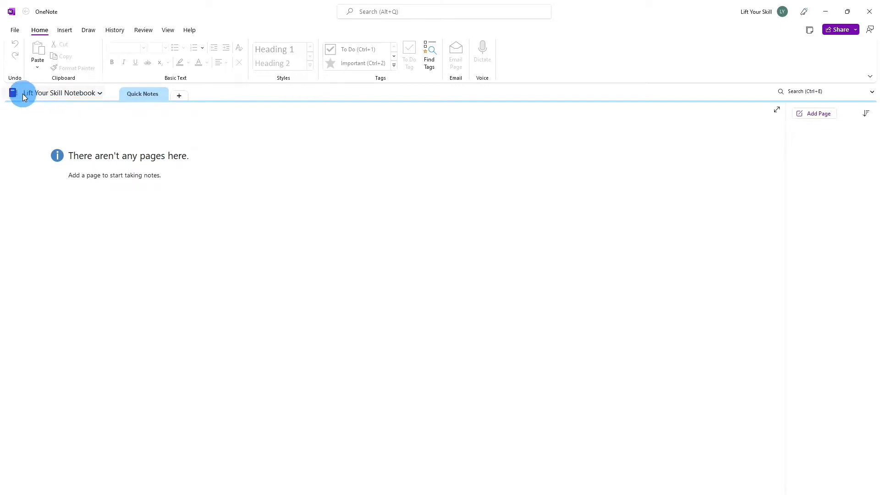
{"action": "left_click", "coordinate": [99, 95]}
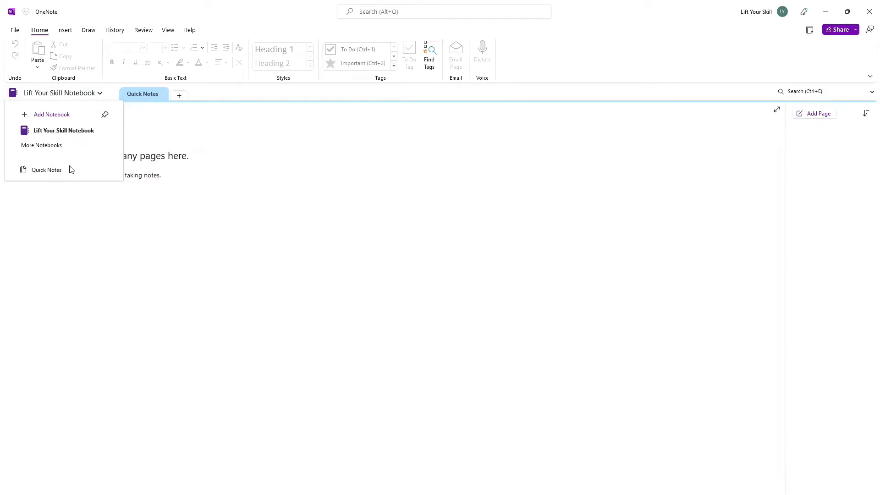
{"action": "left_click", "coordinate": [101, 95]}
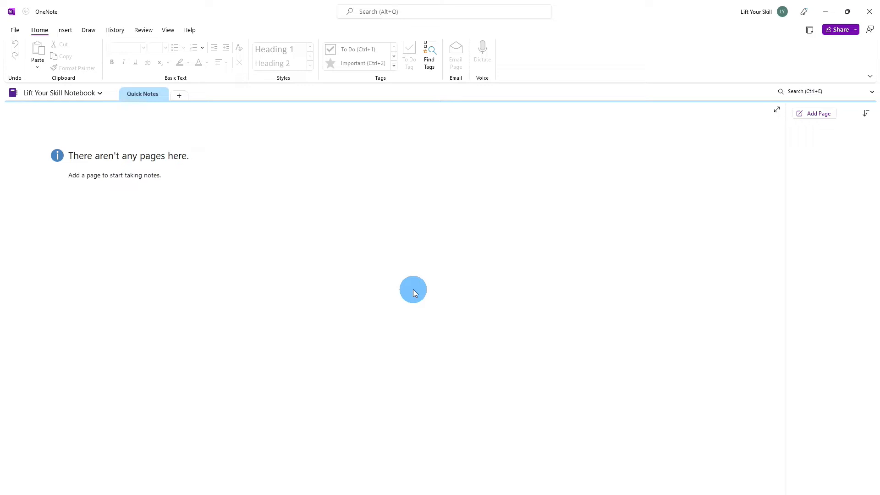
- Add a page to the Quick Notes section and write the note "OneNote is a great tool!" in its body
{"action": "left_click", "coordinate": [809, 117]}
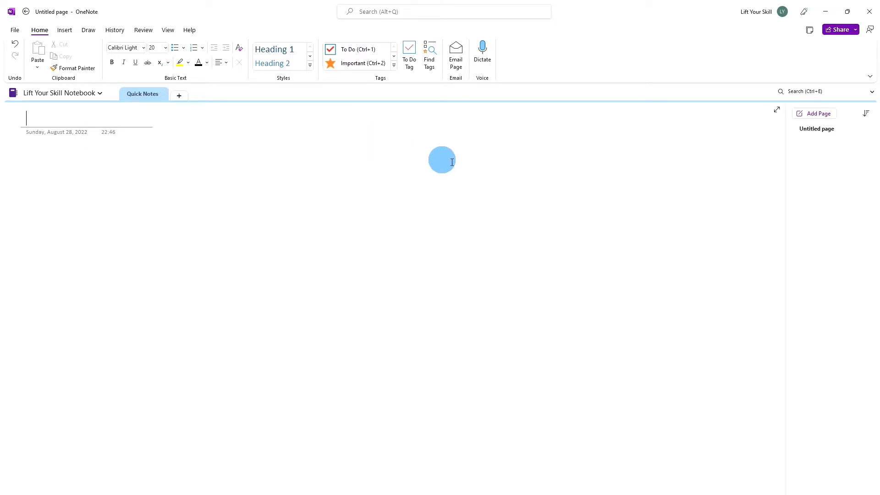
{"action": "left_click", "coordinate": [540, 194]}
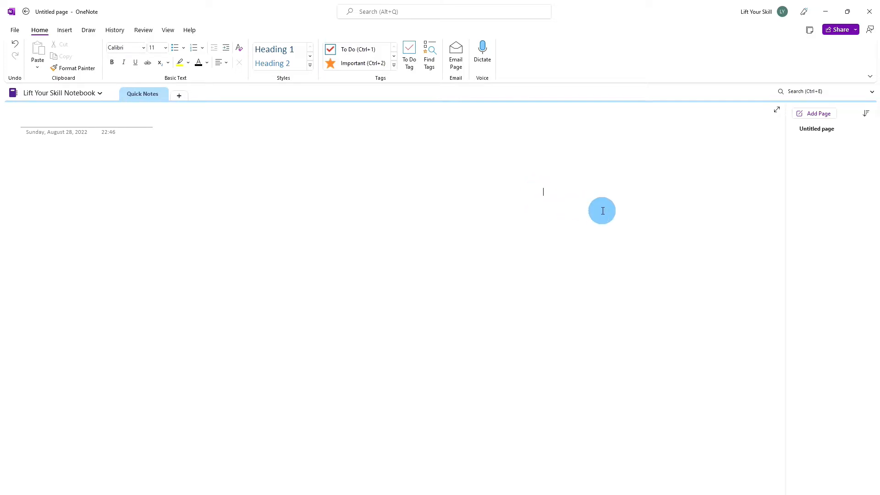
{"action": "type", "text": "OneNote"}
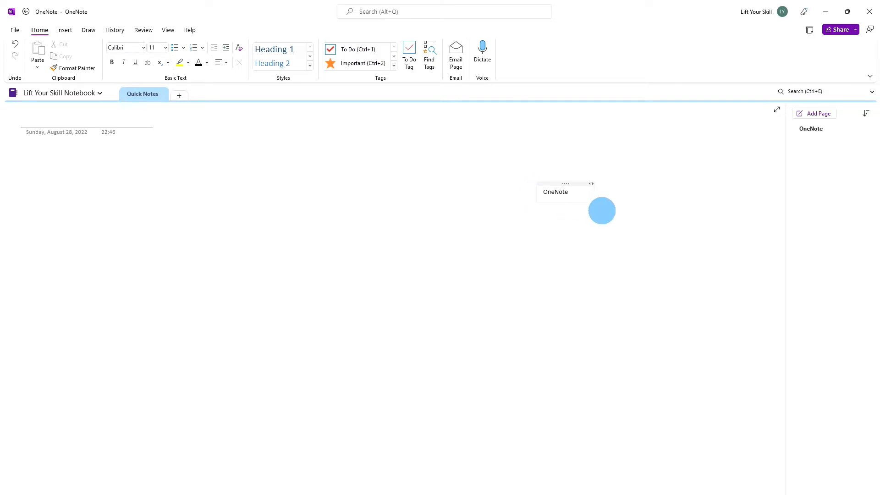
{"action": "type", "text": " is a great too"}
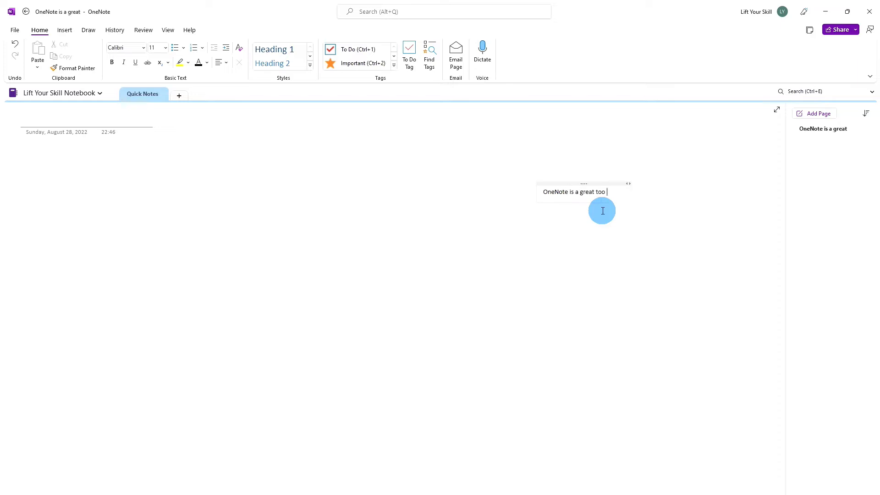
{"action": "type", "text": "l!"}
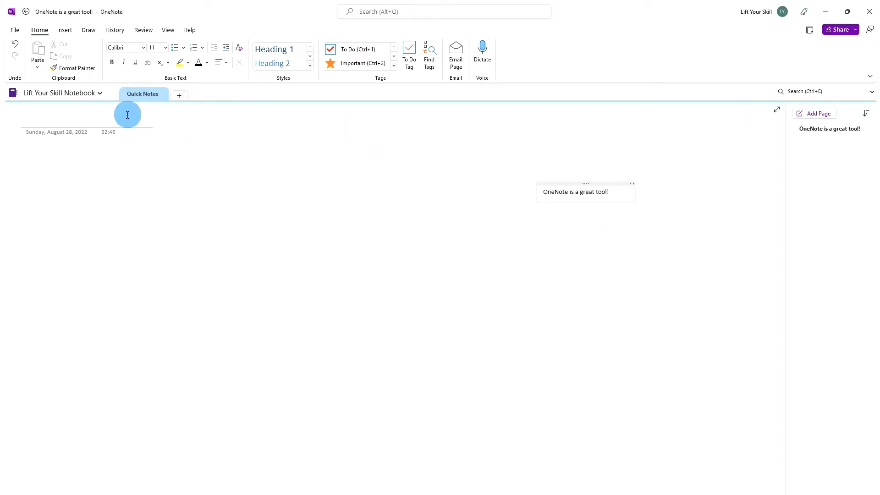
- Title the page "My notes about OneNote" and write "OneNote is cool!" in a note just below the title
{"action": "left_click", "coordinate": [121, 115]}
{"action": "type", "text": "My no"}
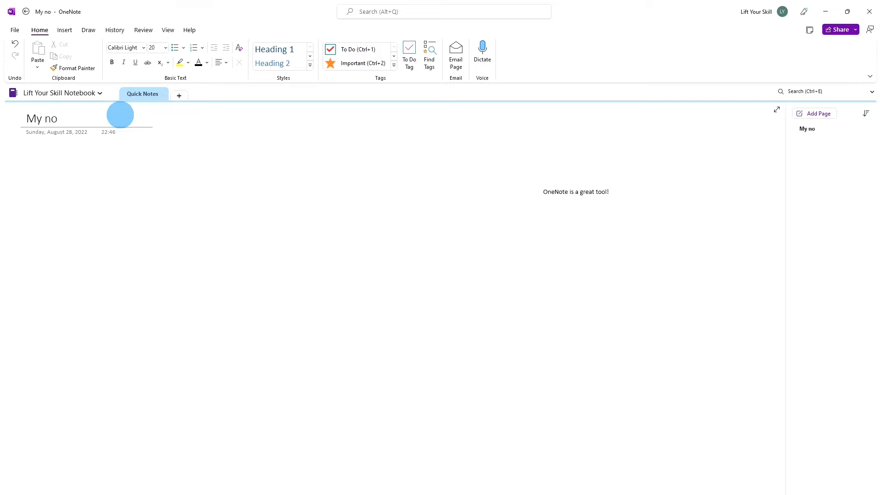
{"action": "type", "text": "tes about OneNote"}
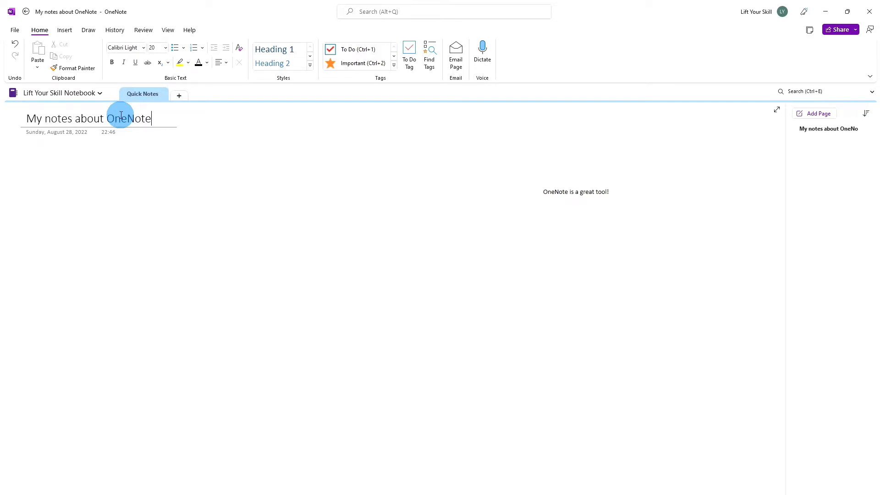
{"action": "key", "text": "Return"}
{"action": "type", "text": "OneNote is cool!"}
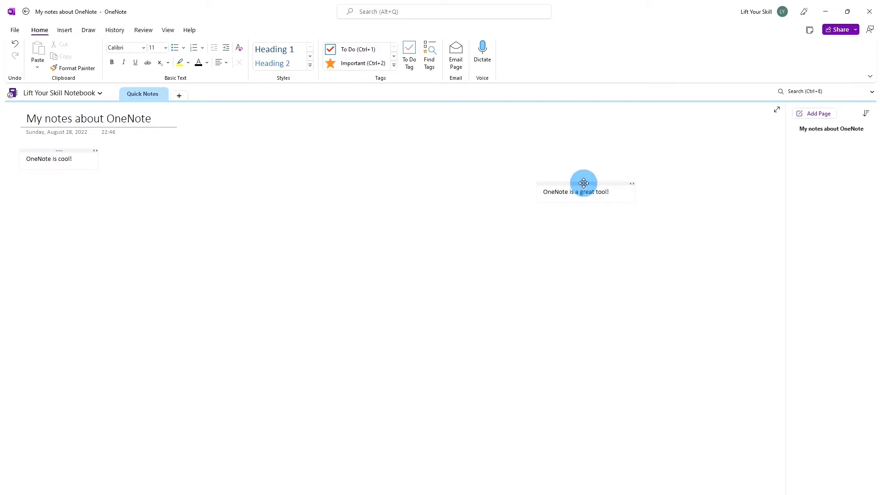
- Move the "OneNote is a great tool!" note down to the middle of the page
{"action": "left_click_drag", "start_coordinate": [583, 183], "coordinate": [416, 280]}
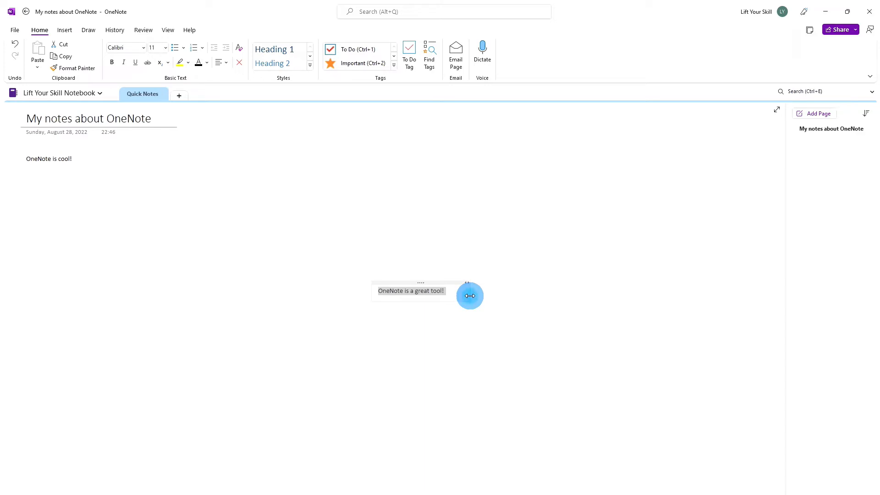
{"action": "mouse_move", "coordinate": [470, 296]}
{"action": "left_mouse_down"}
{"action": "mouse_move", "coordinate": [578, 298]}
{"action": "mouse_move", "coordinate": [487, 300]}
{"action": "mouse_move", "coordinate": [554, 294]}
{"action": "mouse_move", "coordinate": [470, 291]}
{"action": "left_mouse_up"}
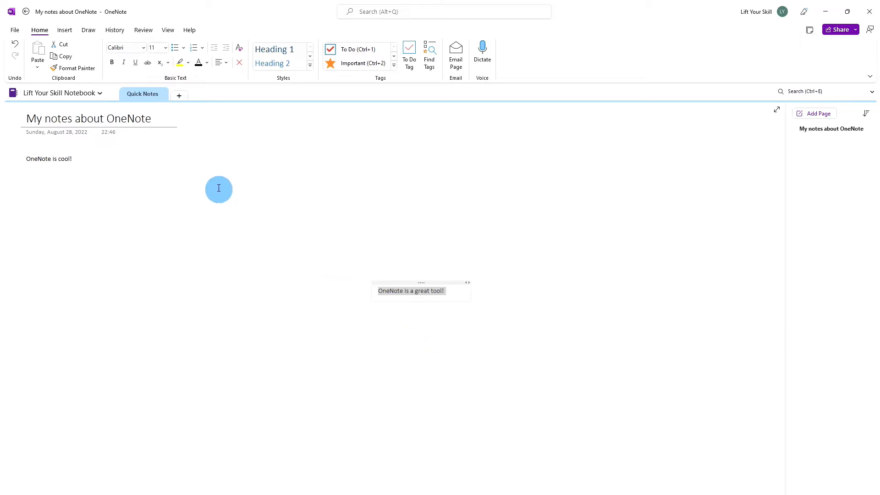
- Try bold, italic, underline and strikethrough on the "OneNote is a great tool!" note and remove them again
{"action": "left_click", "coordinate": [112, 64]}
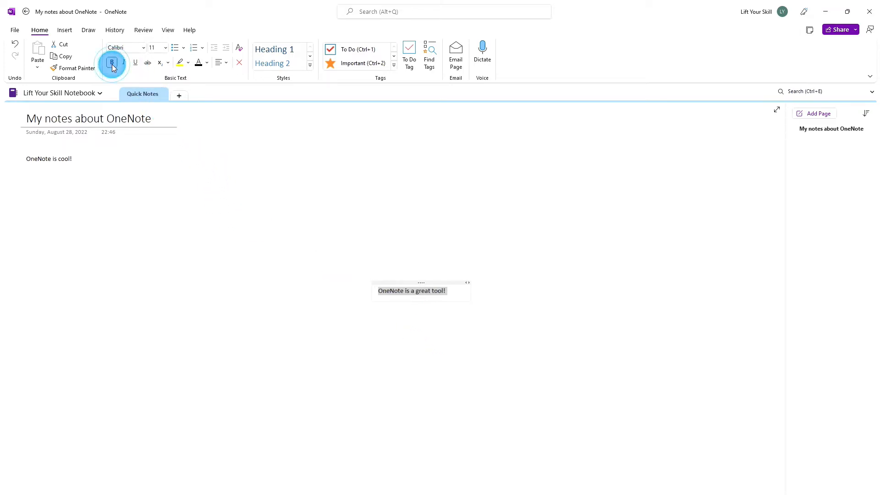
{"action": "left_click", "coordinate": [124, 65]}
{"action": "left_click", "coordinate": [137, 63]}
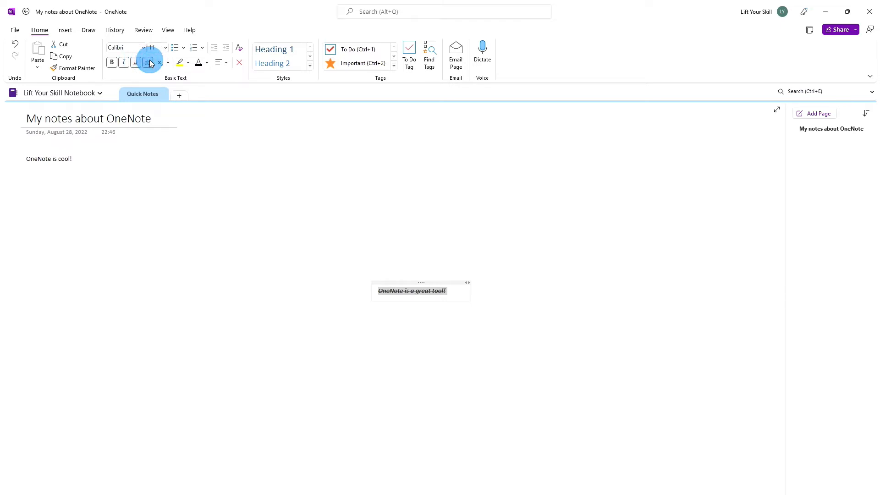
{"action": "left_click", "coordinate": [135, 63]}
{"action": "left_click", "coordinate": [124, 62]}
{"action": "left_click", "coordinate": [113, 61]}
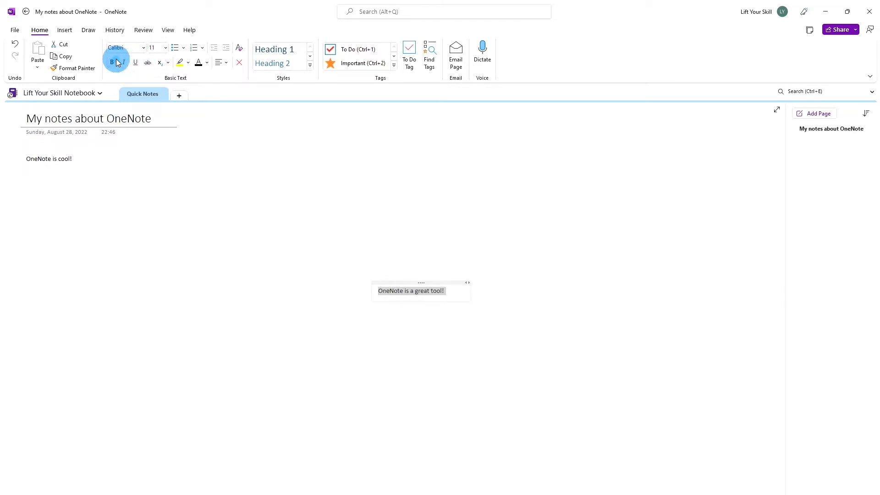
- Apply the Quote style and the Important tag to the "OneNote is a great tool!" note
{"action": "left_click", "coordinate": [311, 66]}
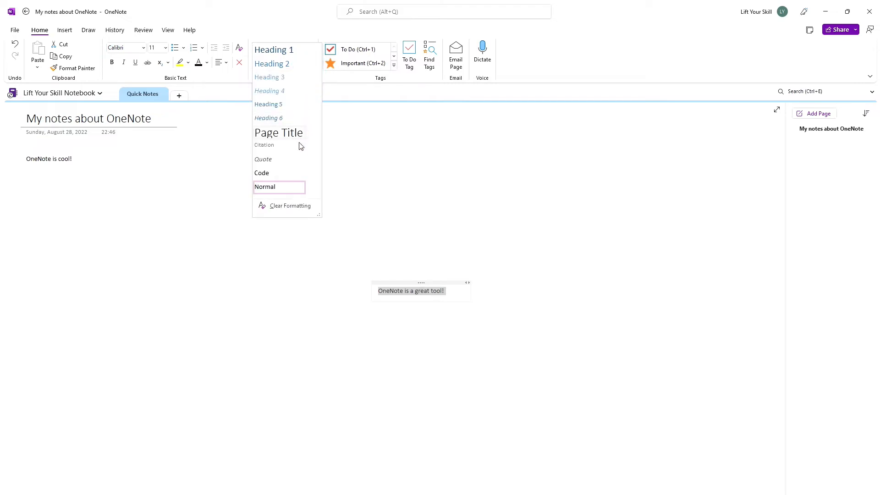
{"action": "left_click", "coordinate": [297, 161]}
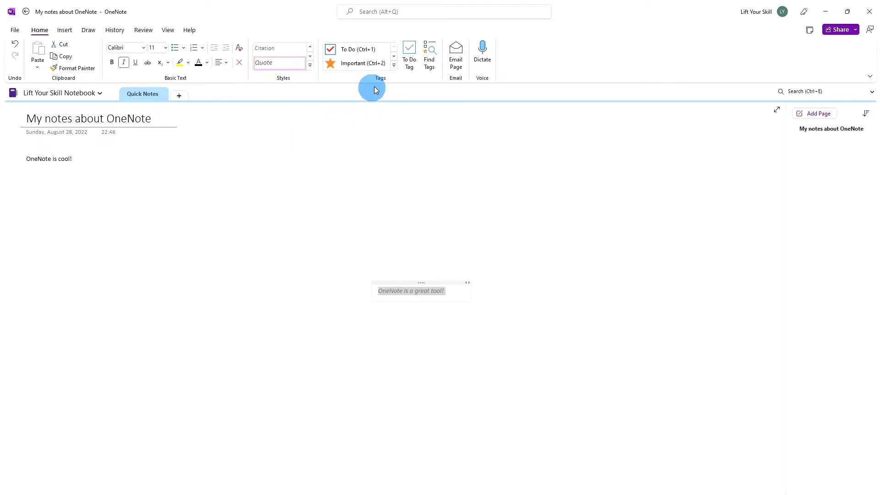
{"action": "left_click", "coordinate": [394, 67]}
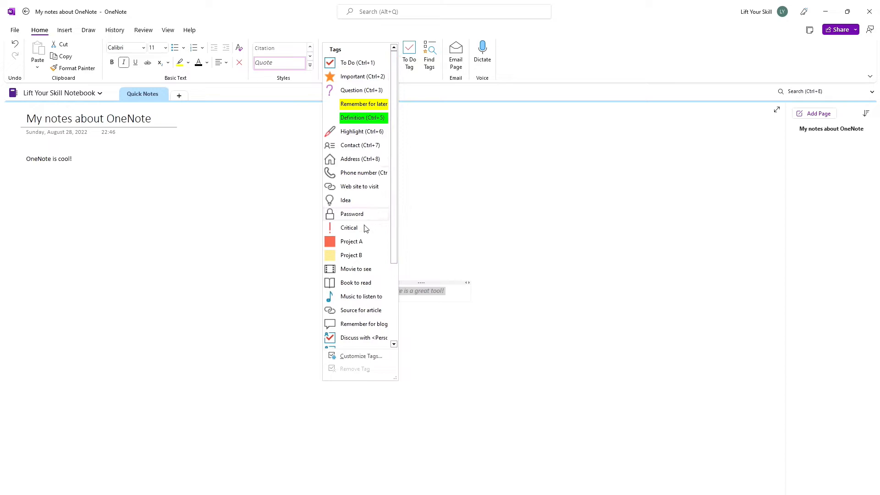
{"action": "left_click", "coordinate": [359, 76]}
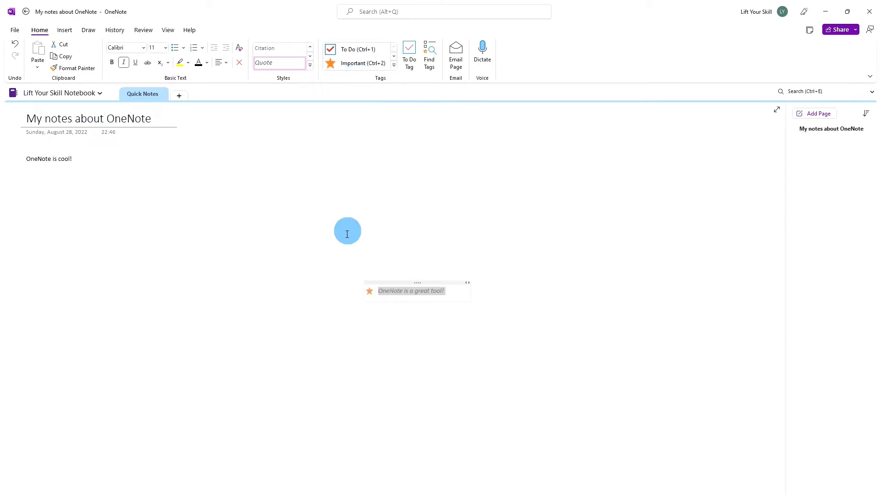
{"action": "left_click", "coordinate": [447, 295]}
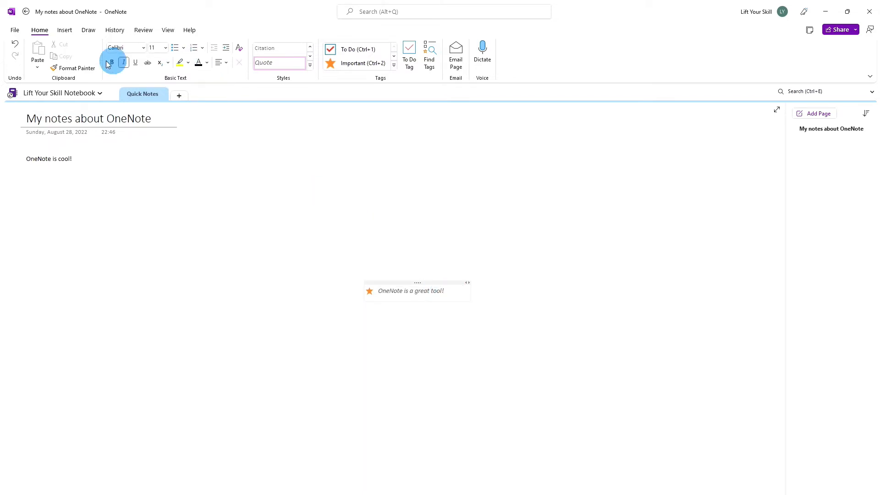
{"action": "left_click", "coordinate": [66, 31]}
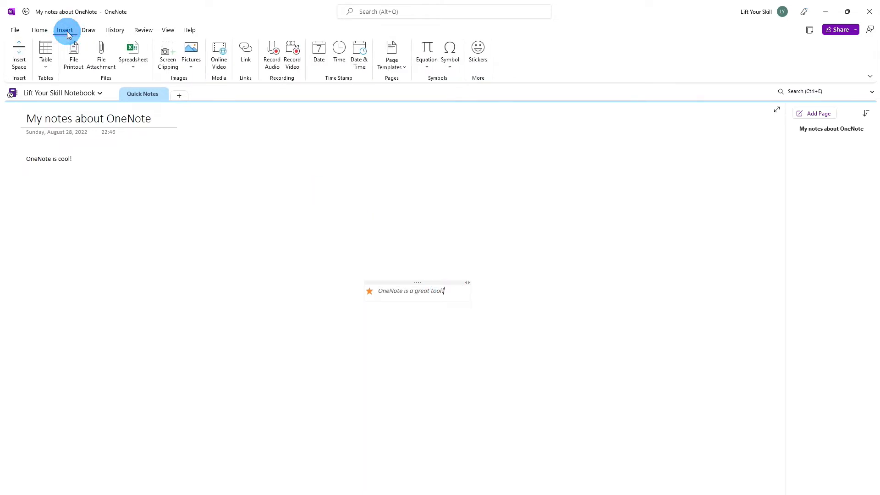
{"action": "left_click", "coordinate": [104, 61]}
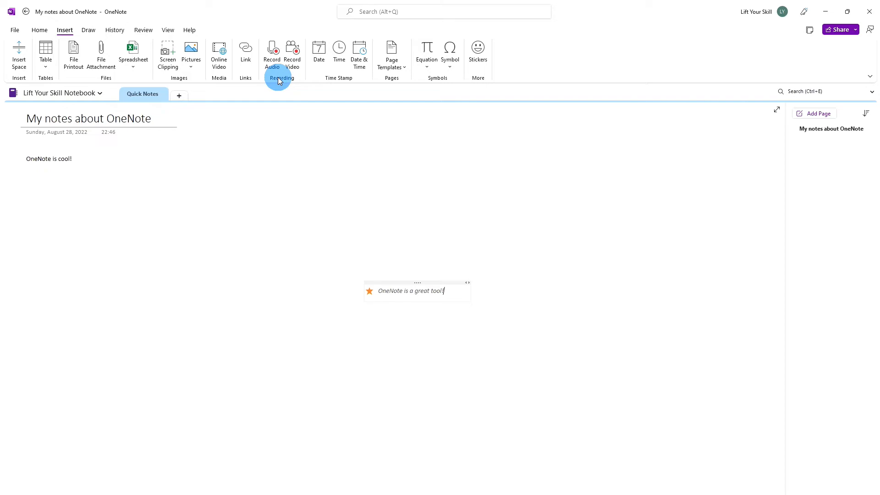
{"action": "left_click", "coordinate": [89, 31]}
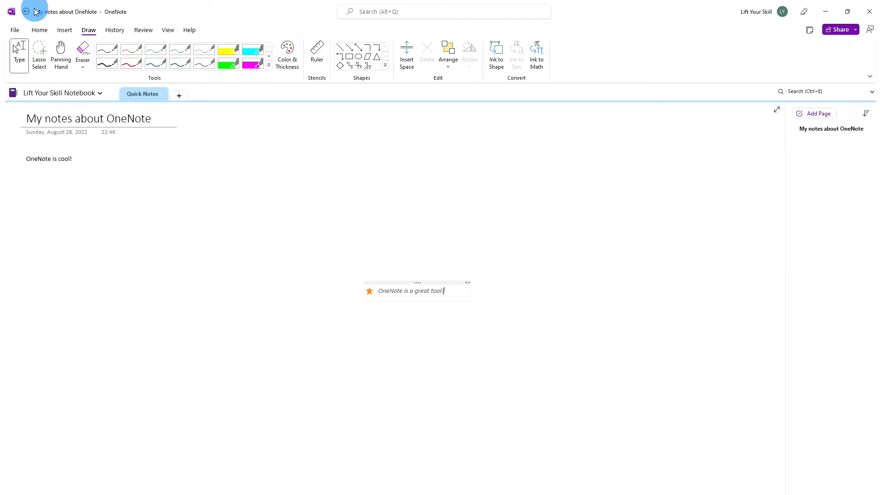
{"action": "left_click", "coordinate": [46, 31]}
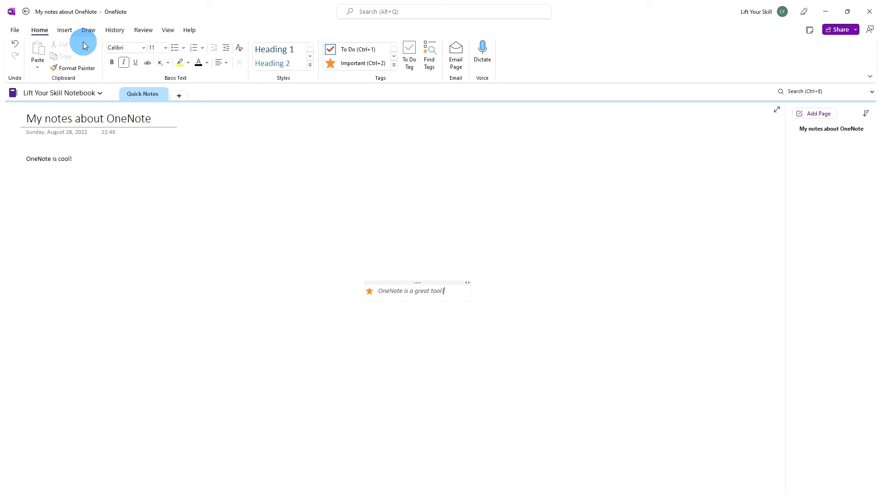
- Add the calculation "1+2=3" on a new line below "OneNote is cool!"
{"action": "left_click", "coordinate": [86, 155]}
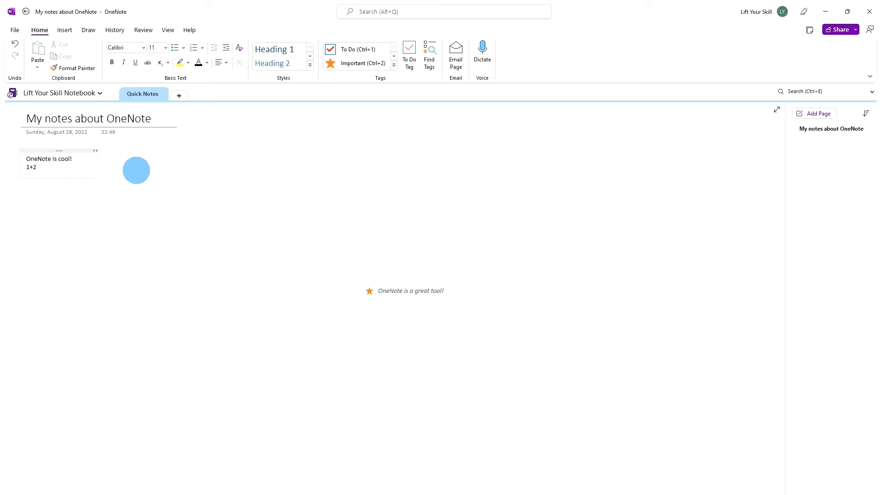
{"action": "type", "text": "=3"}
{"action": "key", "text": "Tab"}
{"action": "key", "text": "ctrl+z"}
{"action": "left_click", "coordinate": [34, 211]}
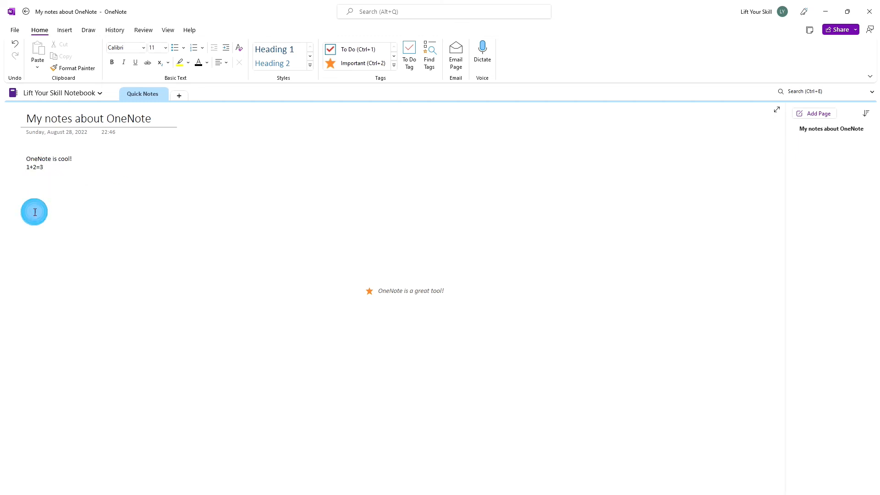
- Write a new note headed "My grocery list" with the item "Milk" below it, and tag that item as To Do
{"action": "left_click", "coordinate": [87, 193]}
{"action": "type", "text": "My Gro"}
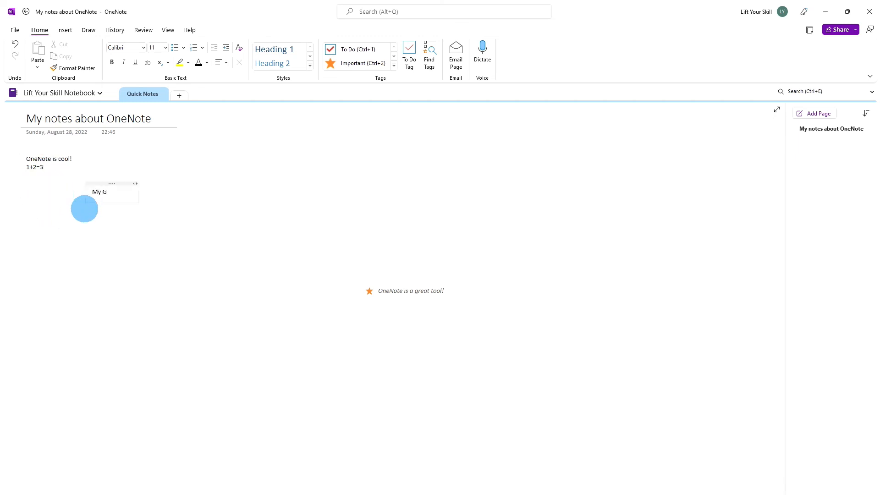
{"action": "key", "text": "BackSpace"}
{"action": "key", "text": "BackSpace"}
{"action": "key", "text": "BackSpace"}
{"action": "type", "text": "grocer"}
{"action": "type", "text": "y list "}
{"action": "type", "text": "Milk"}
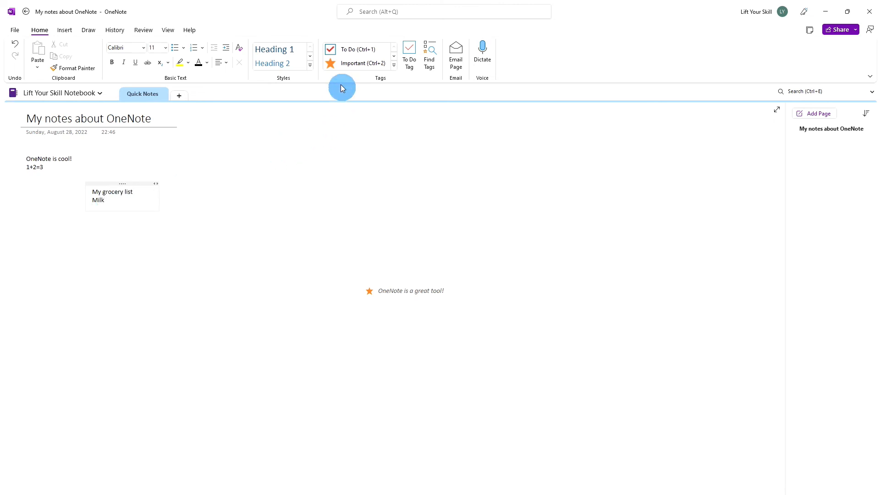
{"action": "left_click", "coordinate": [347, 50]}
{"action": "left_click", "coordinate": [157, 200]}
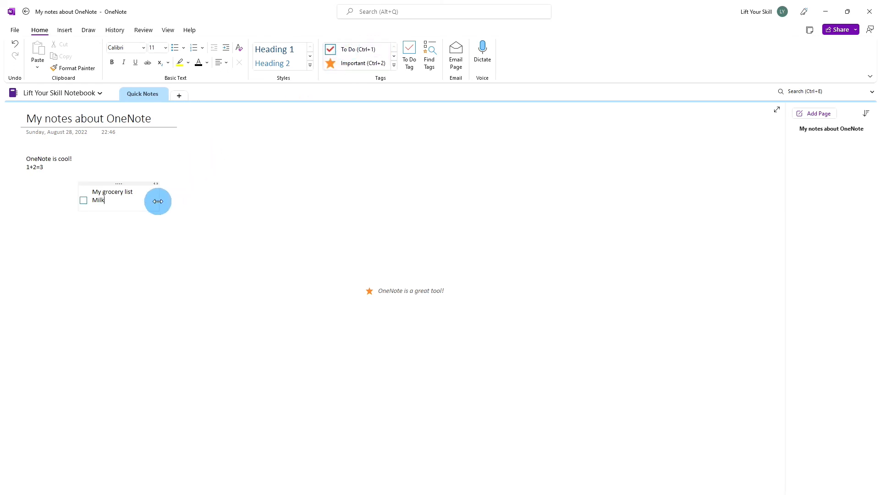